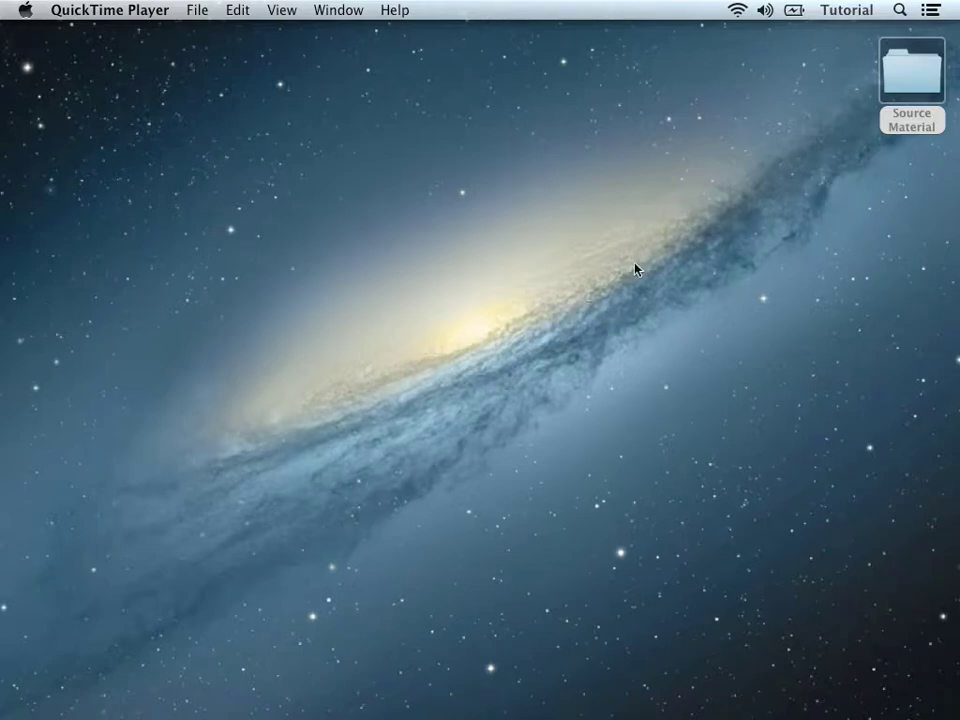
Switch from QuickTime Player to the Finder desktop.
click(919, 76)
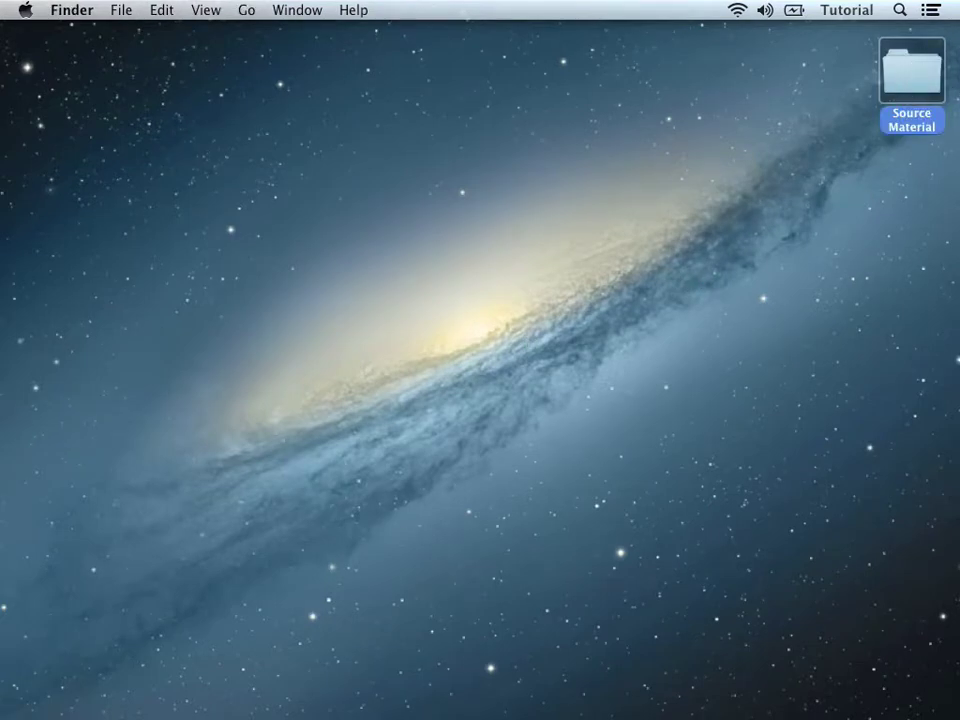
mouse_move(315, 708)
click(251, 680)
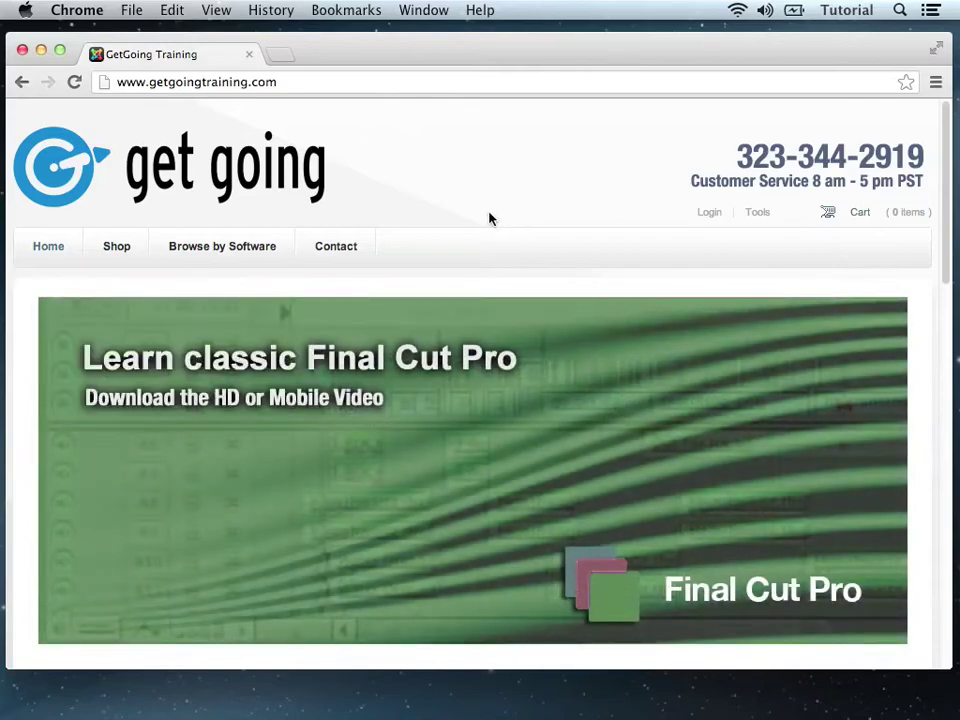
key(super+q)
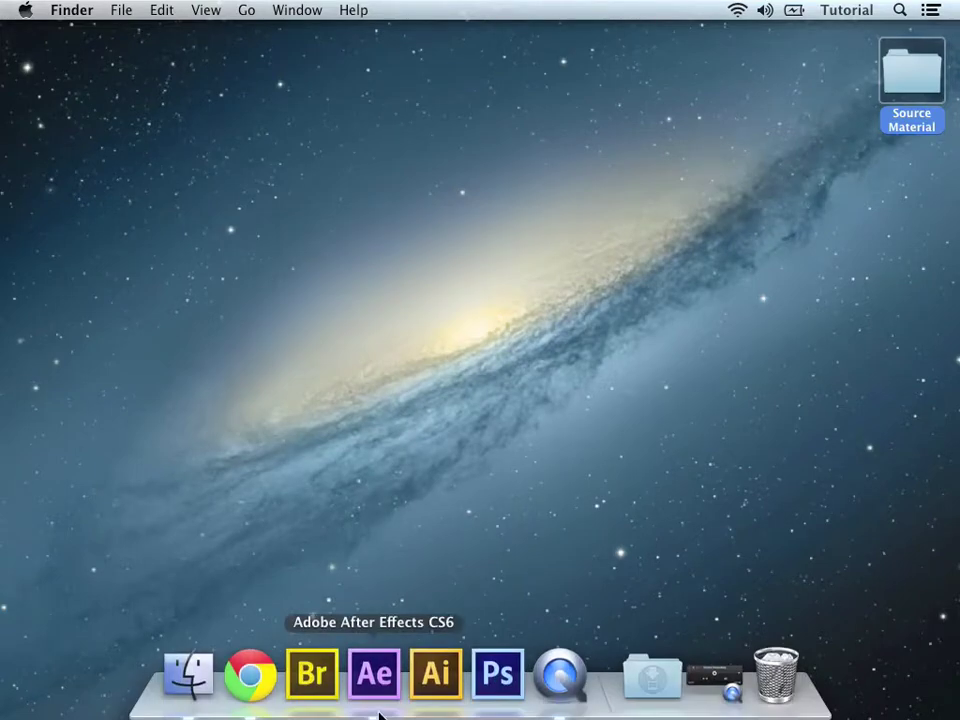
Launch After Effects CS6 and bring its untitled project window to the front.
click(376, 676)
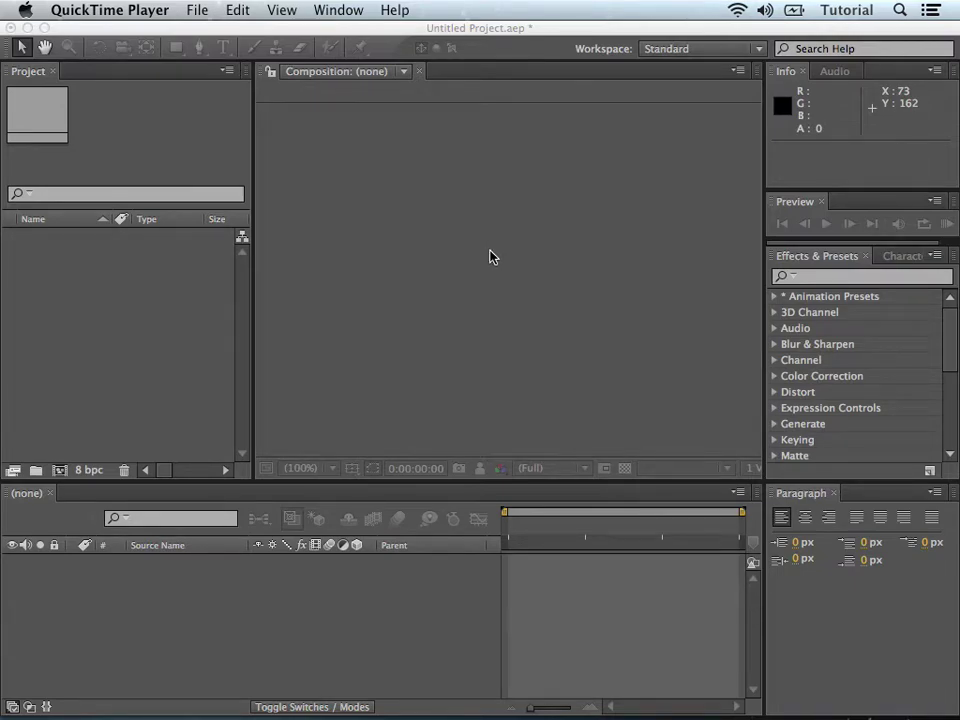
click(423, 216)
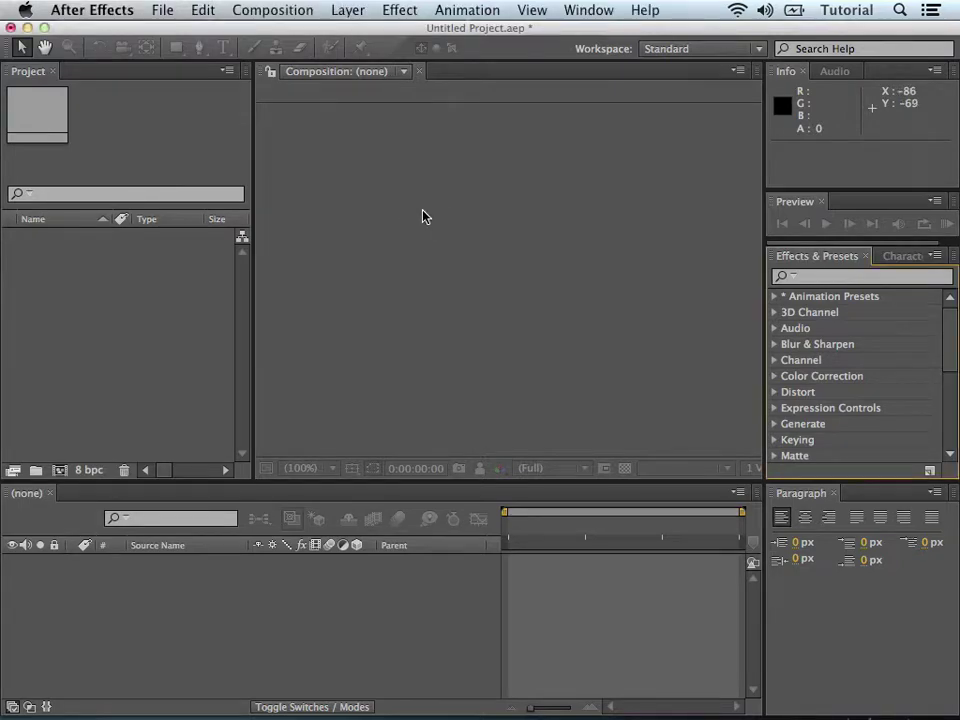
click(276, 12)
Create a 1920x1080, 29.97 fps, 30-second composition named 'Text Tutorial'.
click(284, 36)
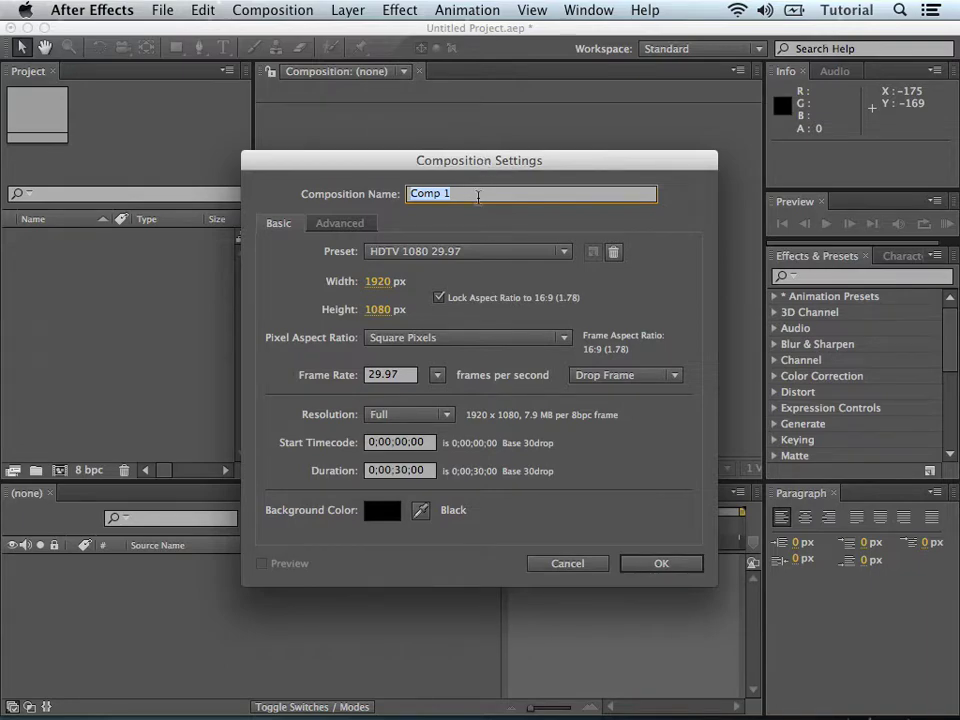
key(BackSpace)
text(Text Tutoi)
text(ial)
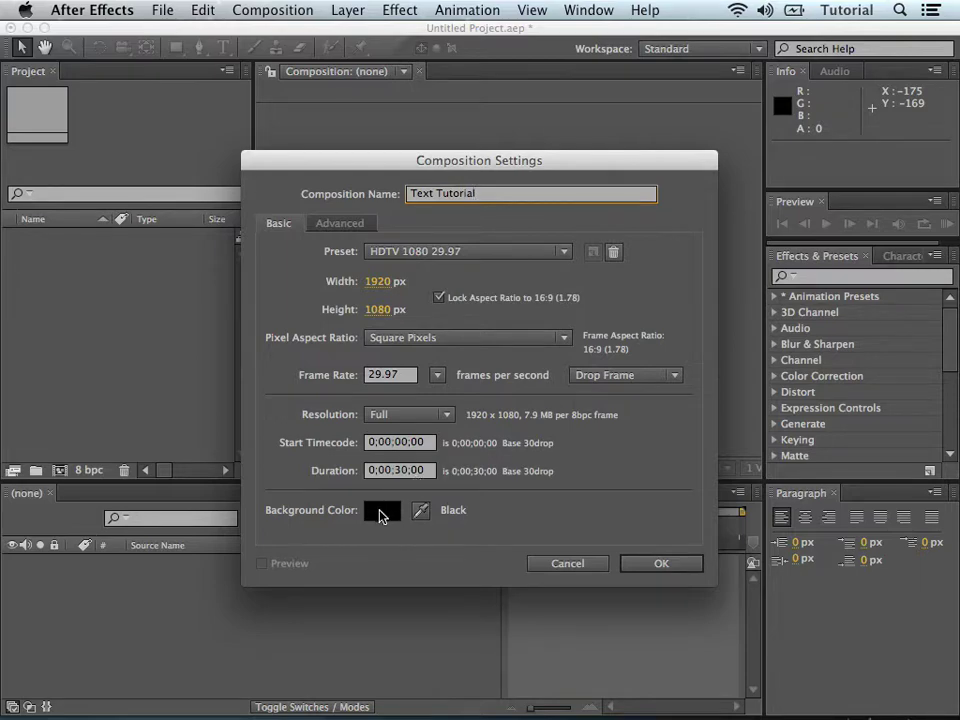
click(658, 566)
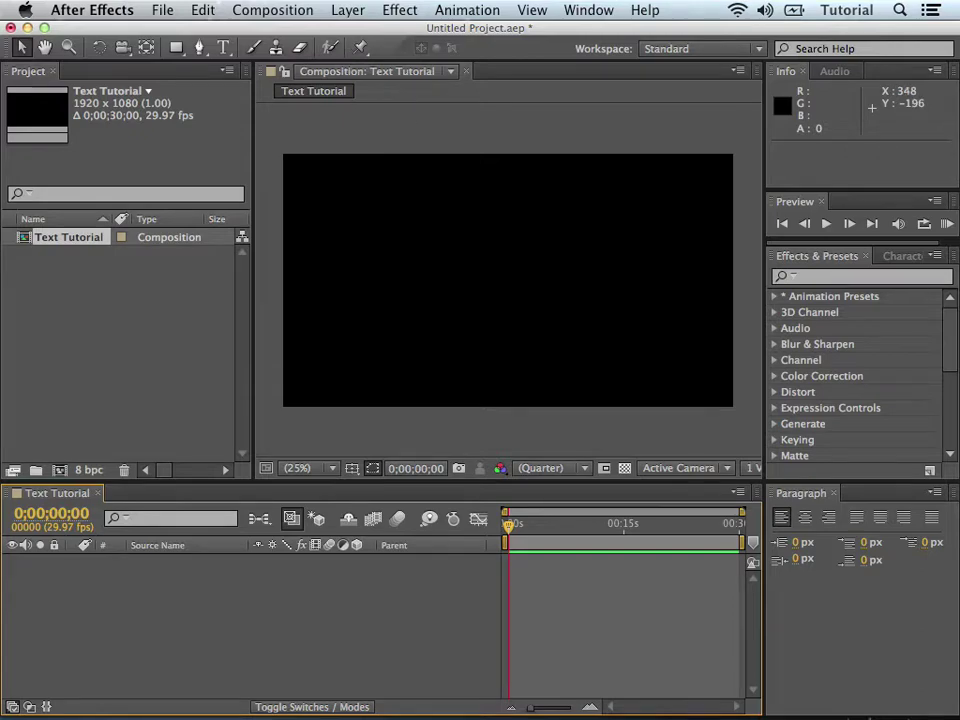
click(348, 10)
Add a text layer reading 'TEXT' in Helvetica Regular at 192 px.
mouse_move(348, 34)
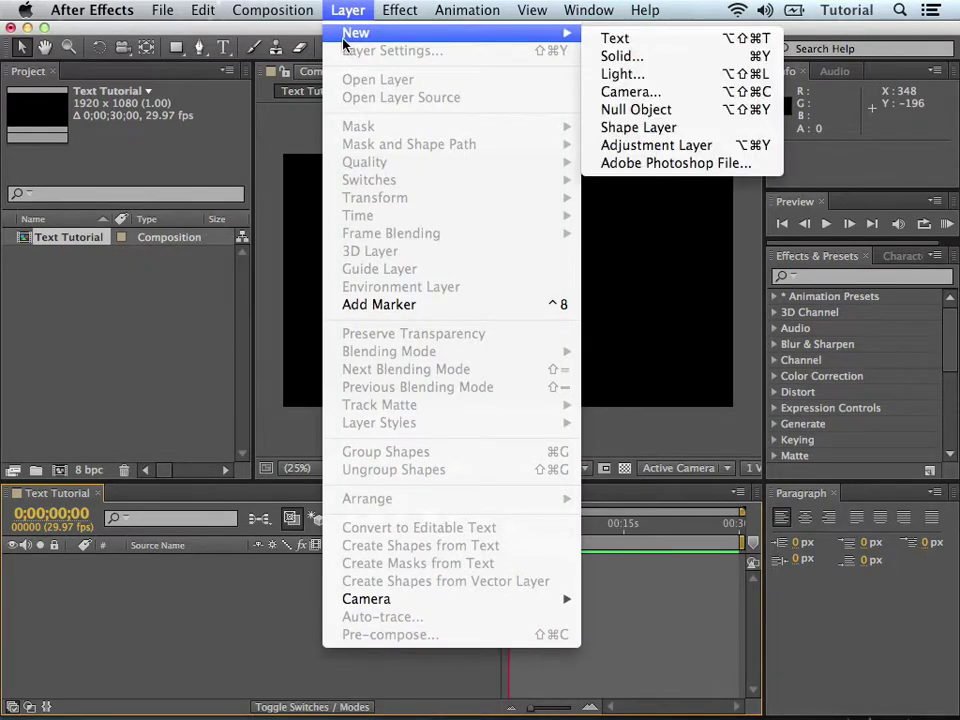
click(653, 42)
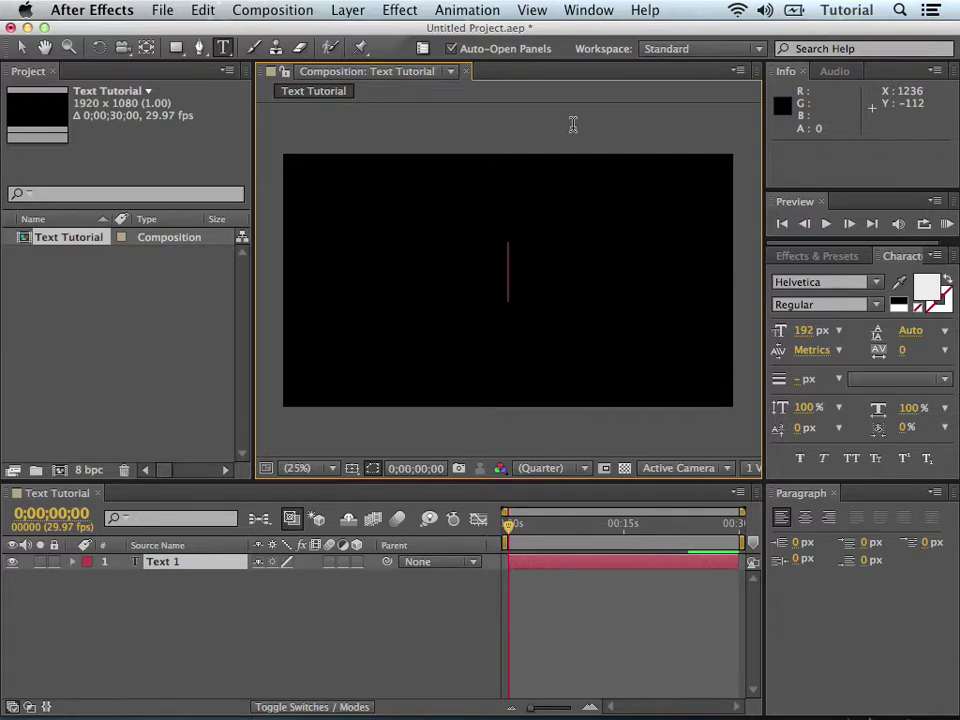
text(TEXT)
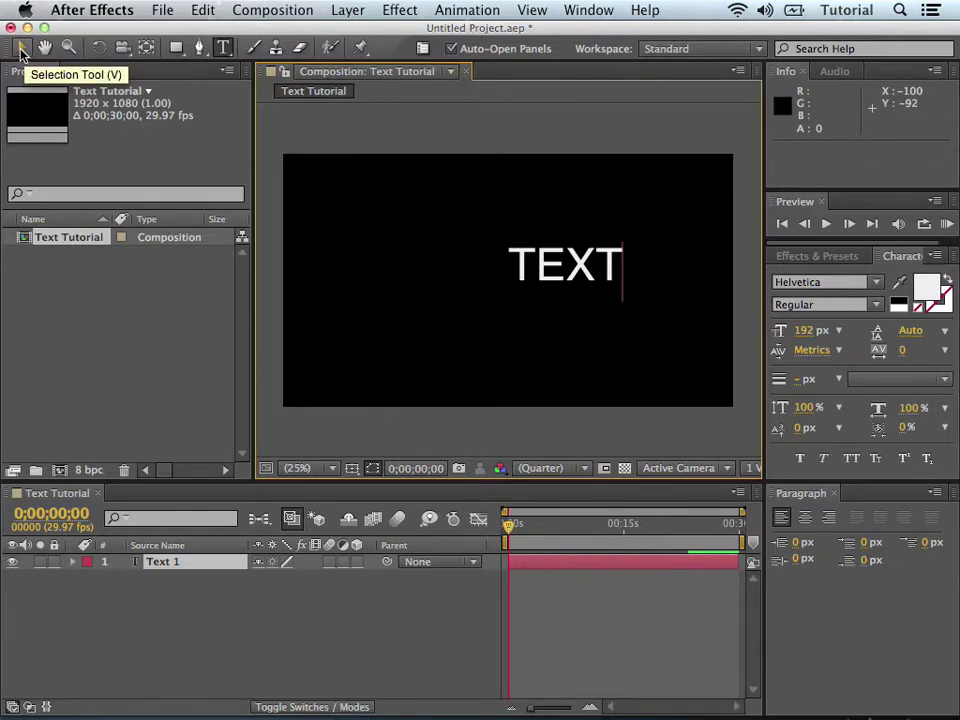
click(22, 50)
Drag the TEXT layer toward the frame centre, to position 696, 636.
key(Caps_Lock)
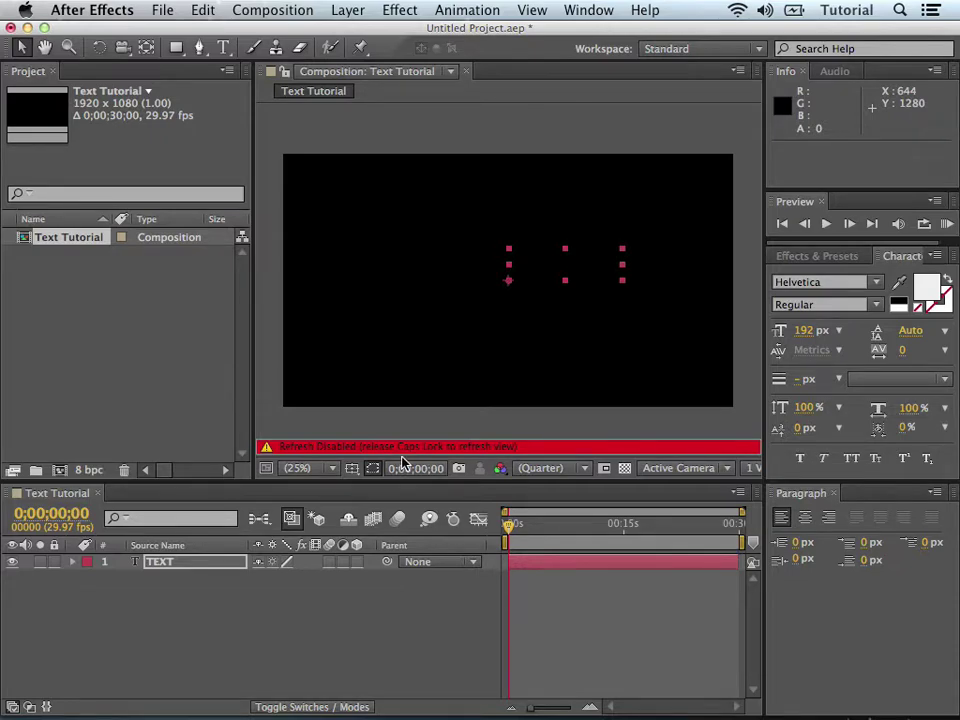
key(Caps_Lock)
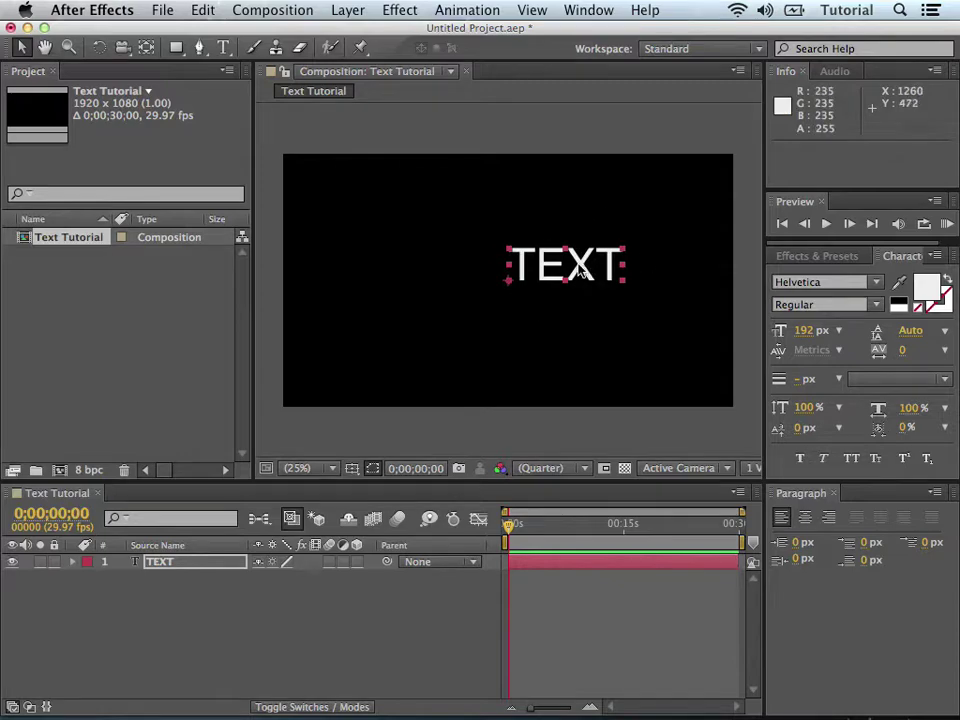
mouse_move(592, 272)
mouse_down()
mouse_move(479, 270)
mouse_move(505, 252)
mouse_move(440, 271)
mouse_move(626, 273)
mouse_move(573, 273)
mouse_up()
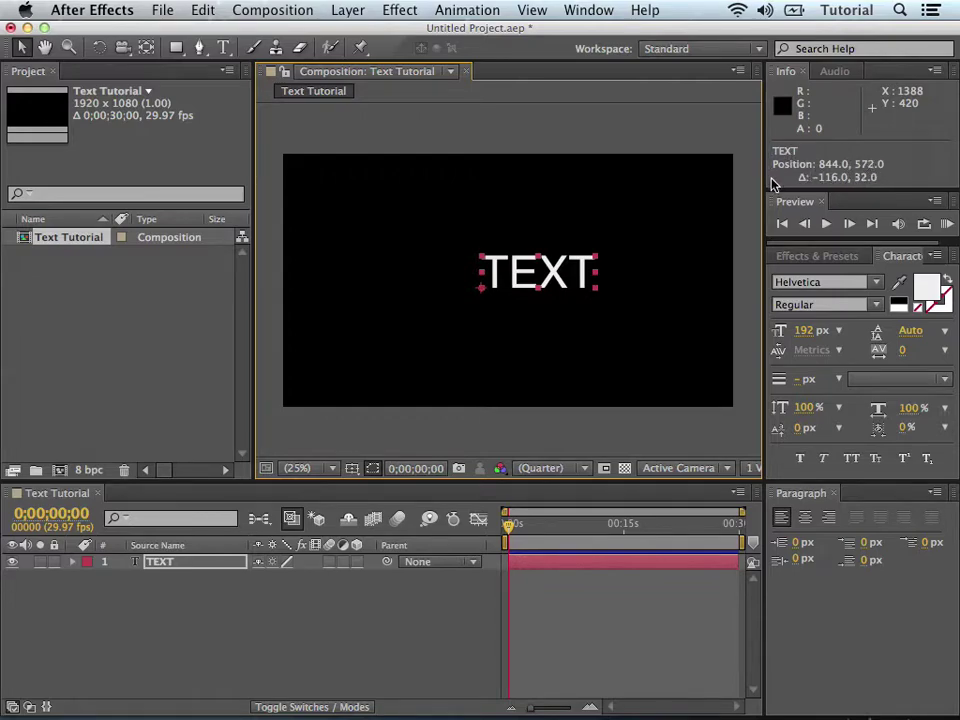
click(851, 156)
drag(569, 266, 512, 287)
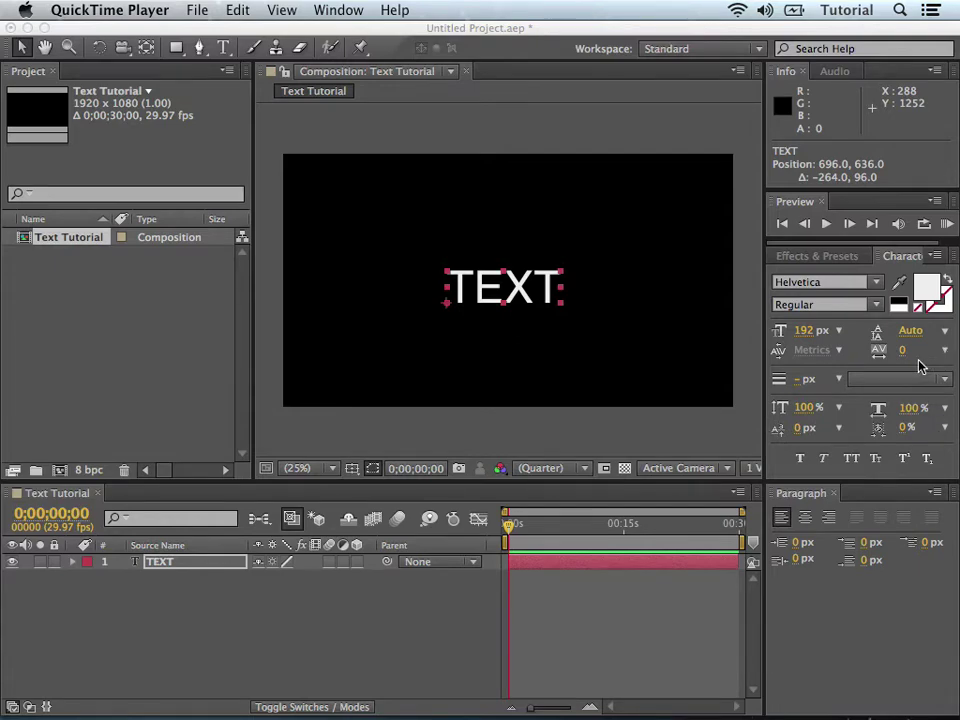
click(803, 332)
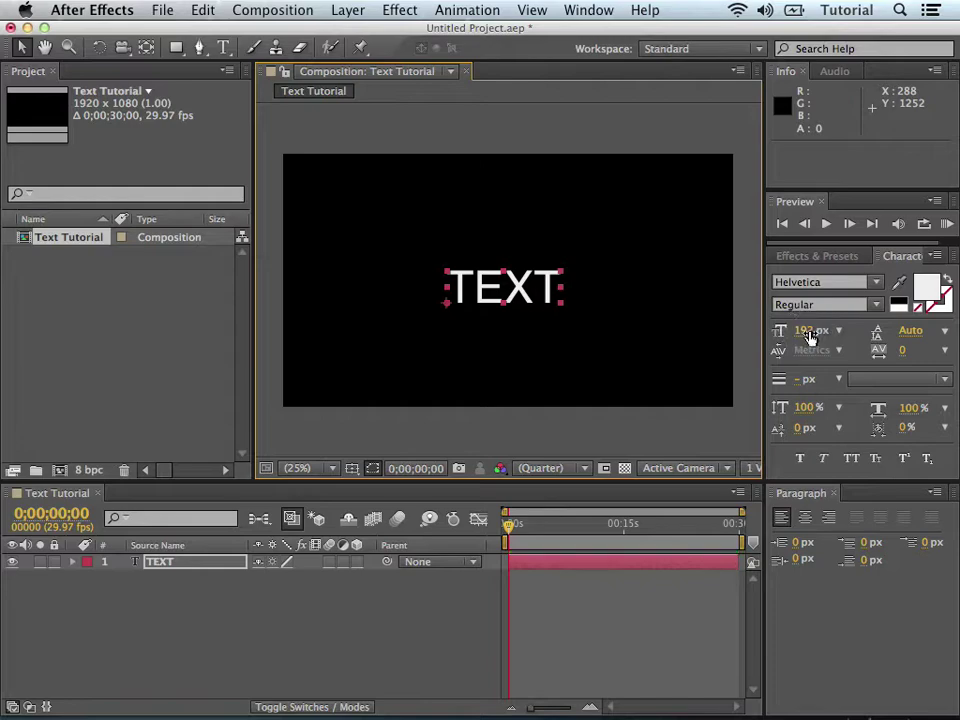
drag(805, 339, 868, 321)
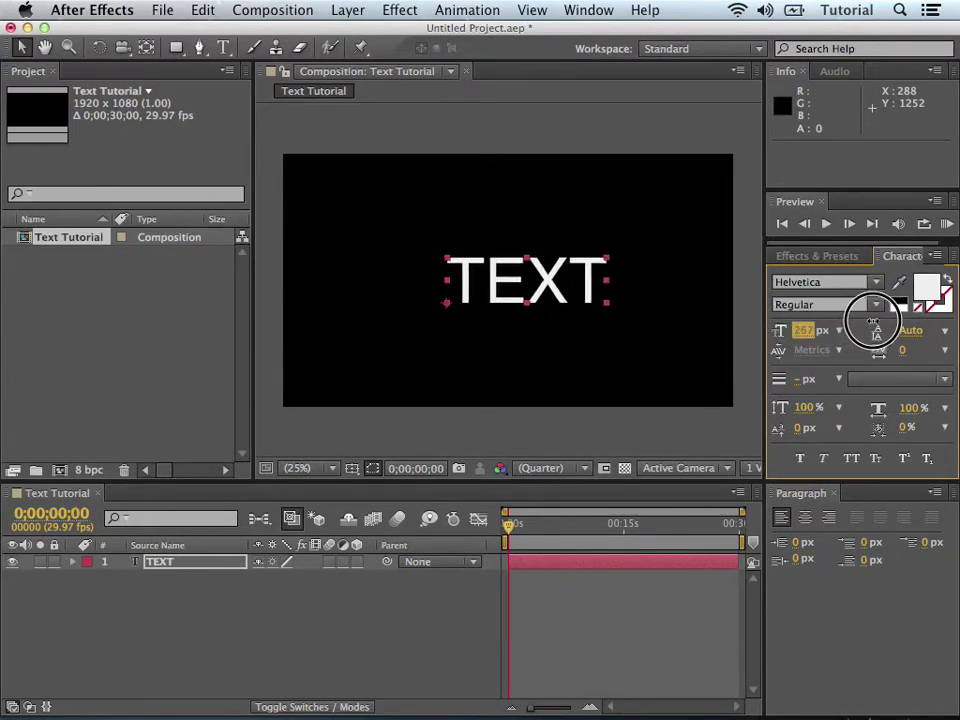
drag(582, 297, 549, 305)
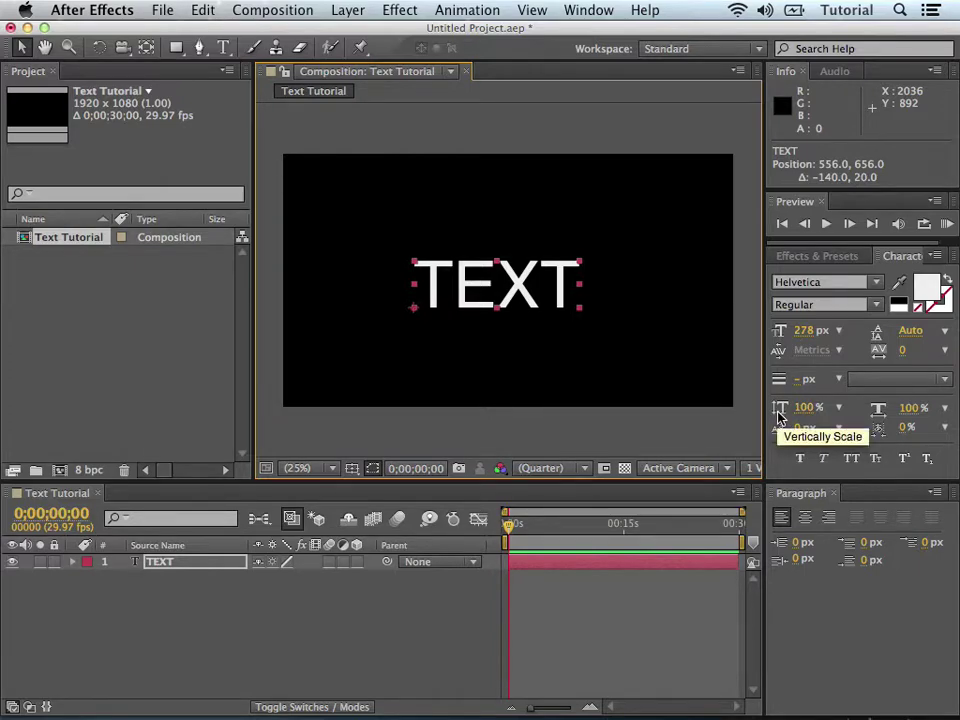
drag(780, 410, 842, 420)
click(810, 418)
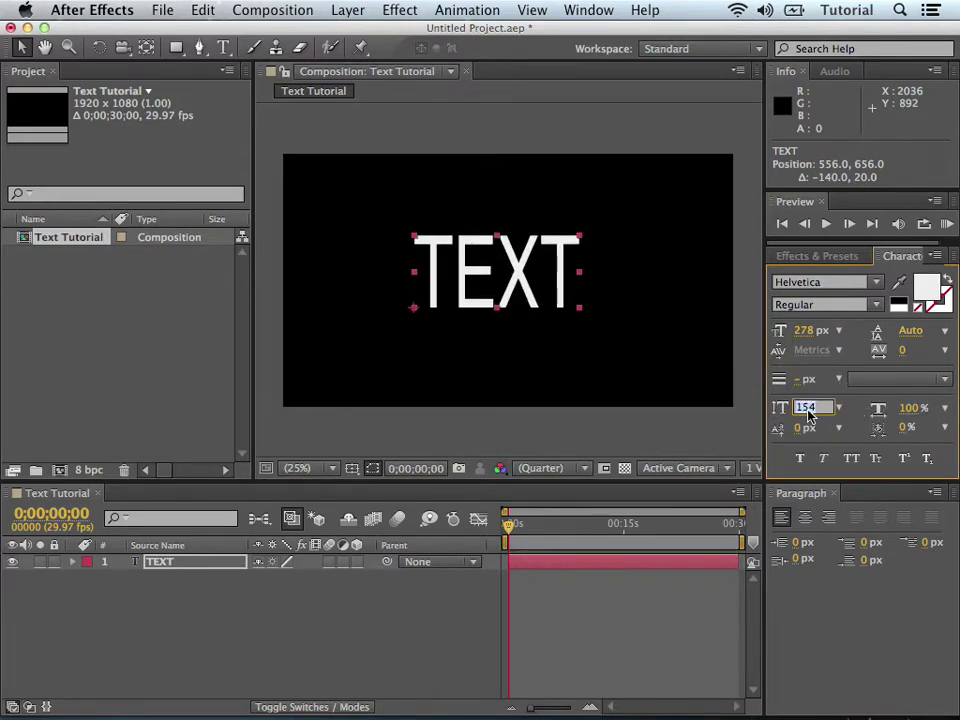
text(100)
key(Return)
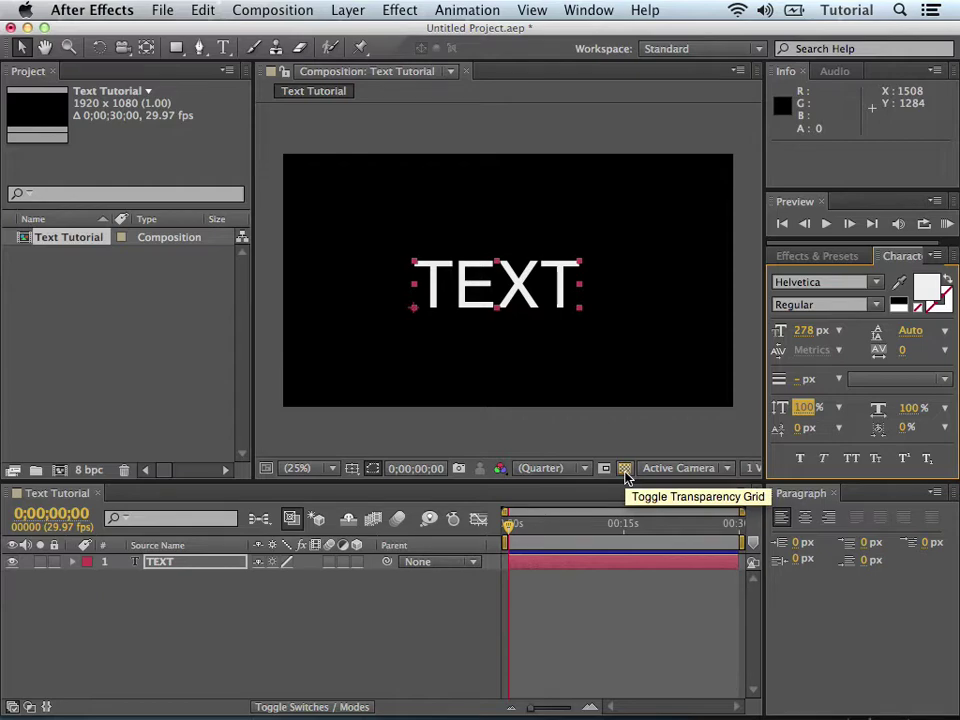
click(625, 468)
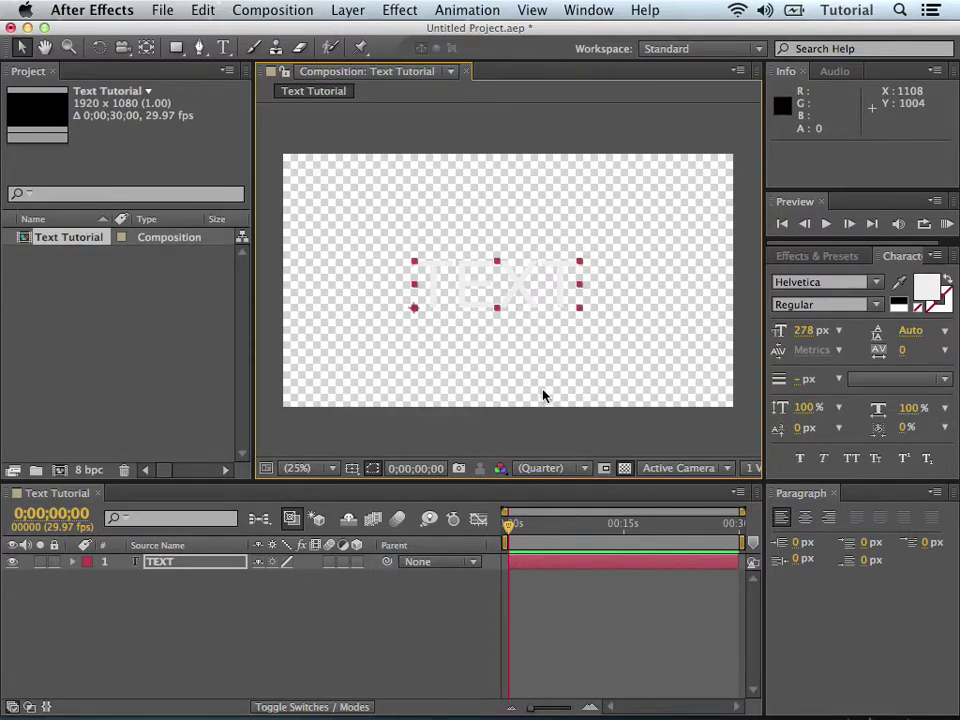
click(624, 468)
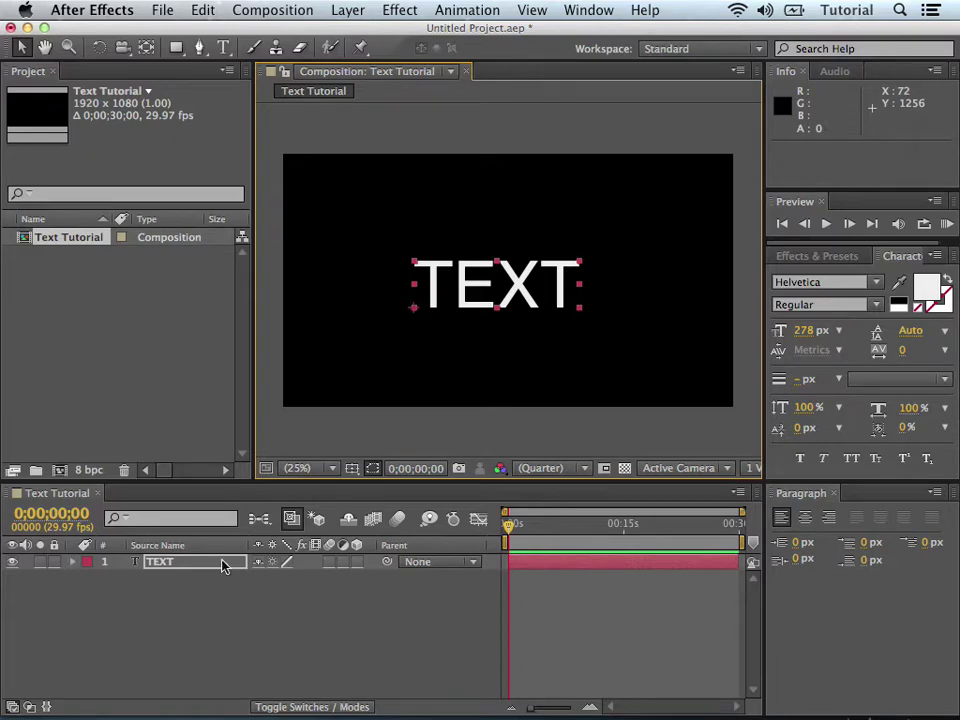
Expand the TEXT layer's Transform properties in the timeline.
click(72, 562)
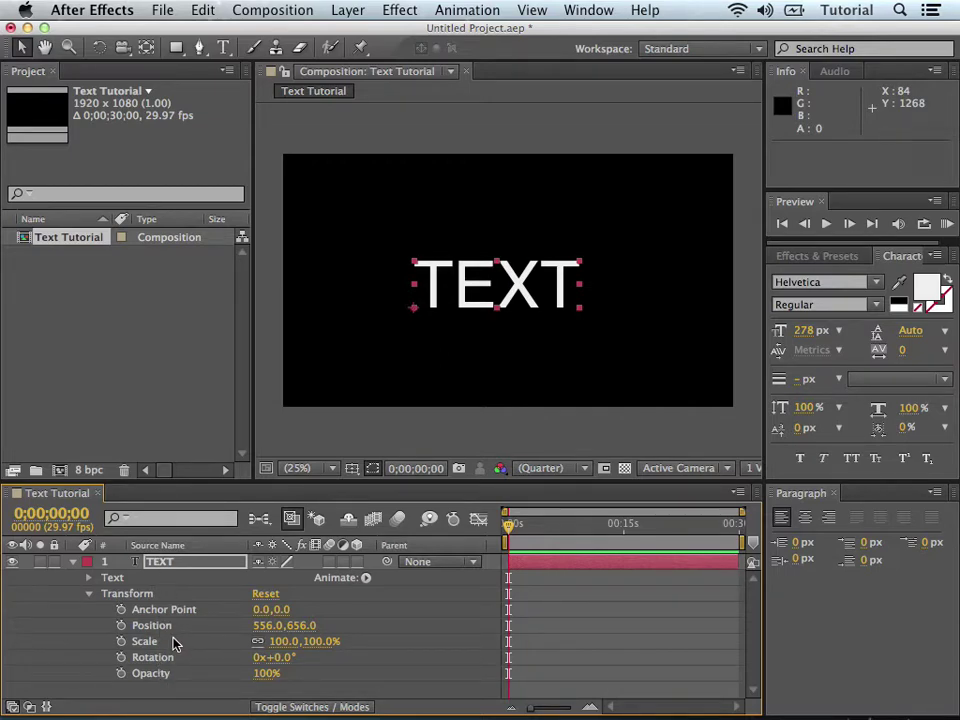
Scale the TEXT layer up to 176% and set its font size to 266 px.
click(276, 642)
mouse_move(276, 642)
mouse_down()
mouse_move(364, 643)
mouse_move(336, 643)
mouse_move(352, 643)
mouse_up()
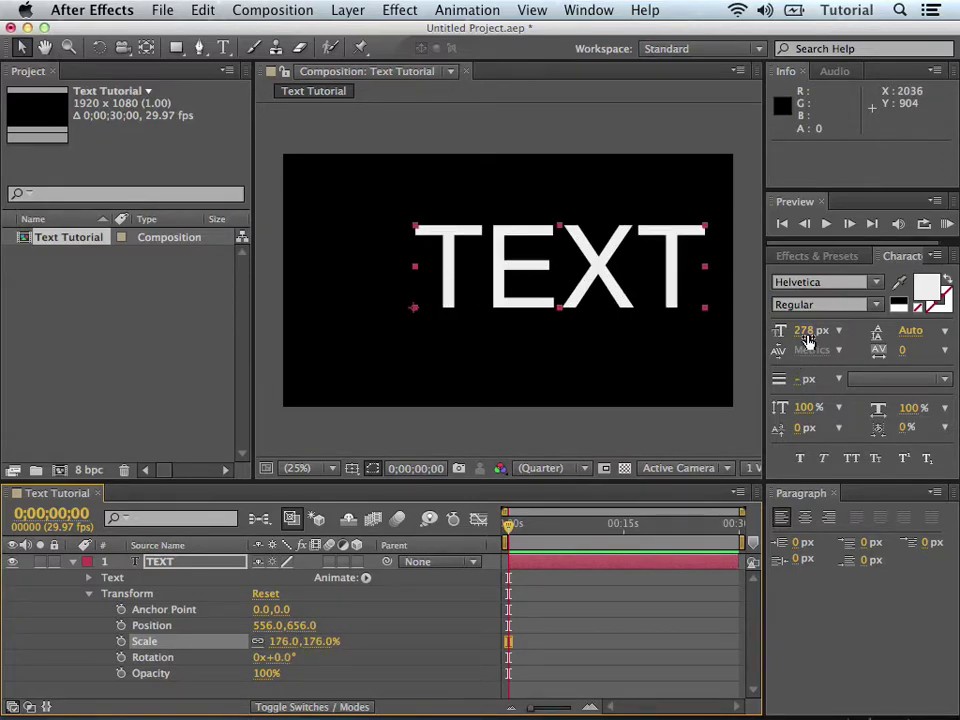
mouse_move(803, 338)
mouse_down()
mouse_move(829, 332)
mouse_move(799, 339)
mouse_up()
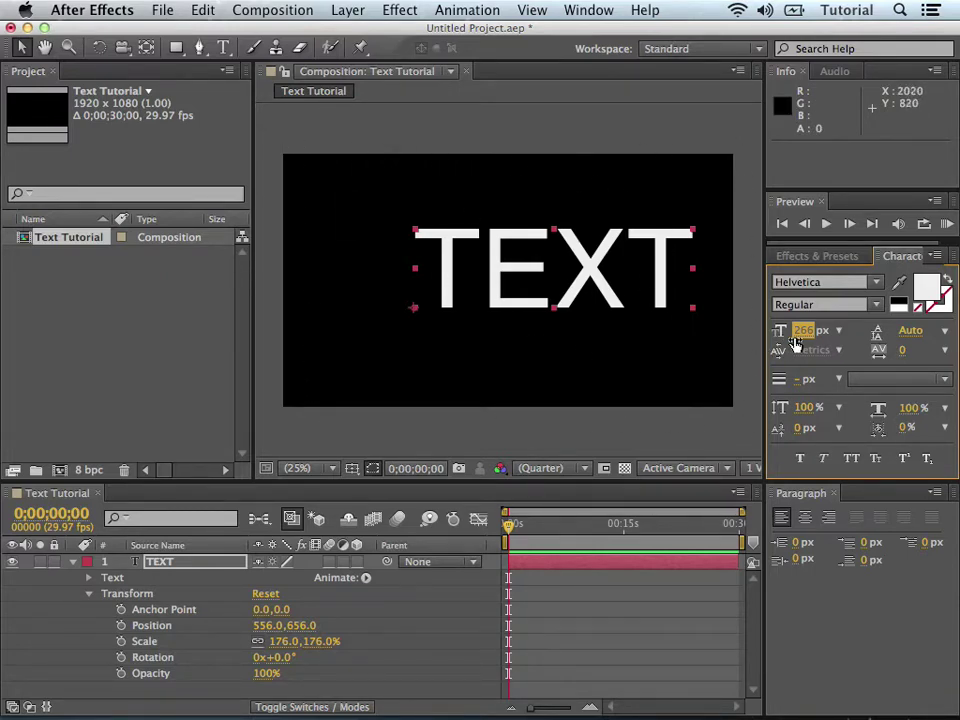
Reduce the TEXT's font size to 193 px and select its Position property.
drag(804, 338, 734, 340)
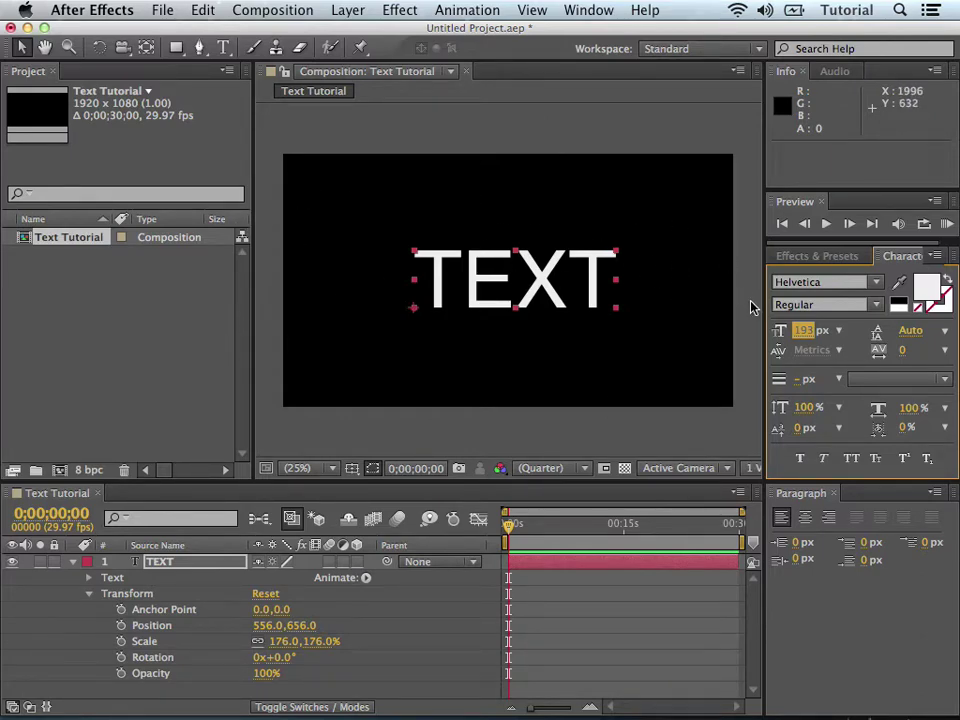
click(268, 625)
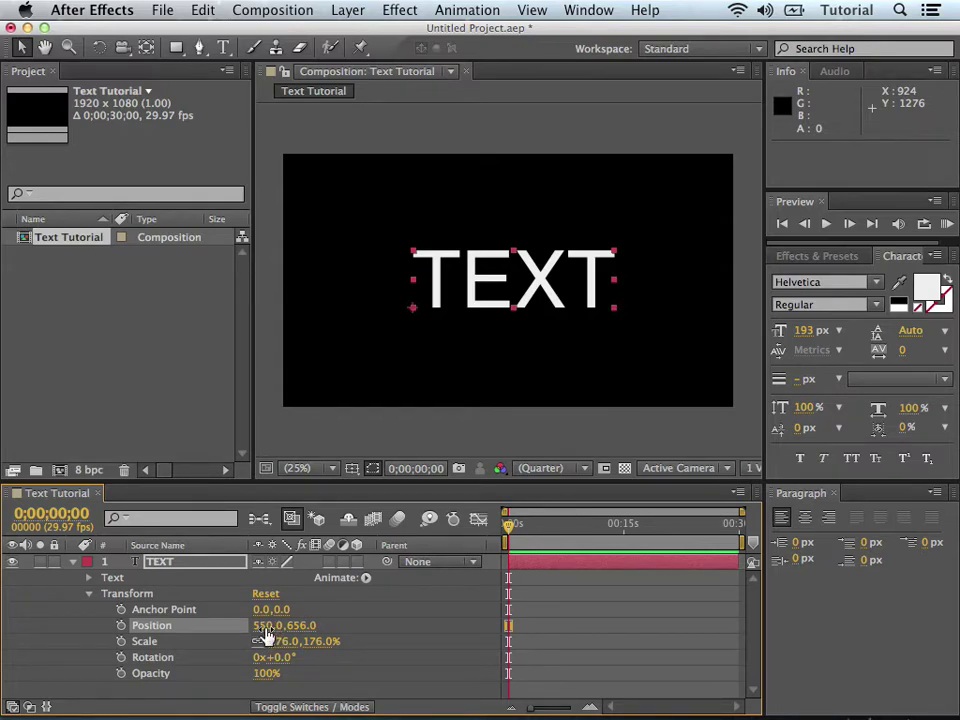
Shift the TEXT slightly left by setting Position to 515.0, 656.0.
drag(266, 626, 309, 626)
click(300, 625)
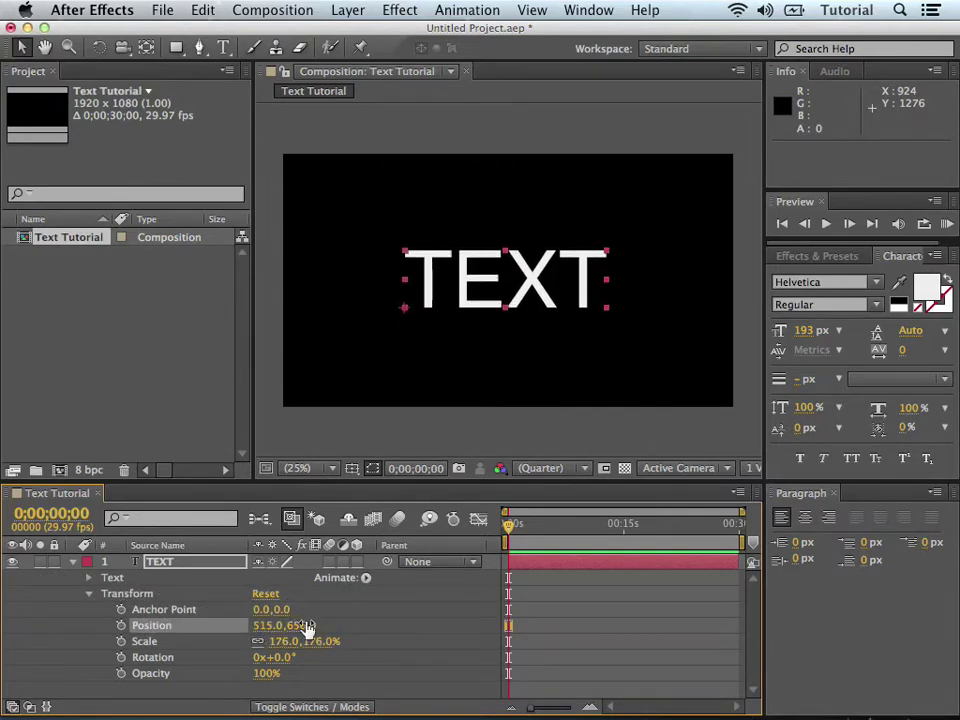
Keyframe Position at 0:00 with X at -900, placing TEXT off the left edge.
click(120, 633)
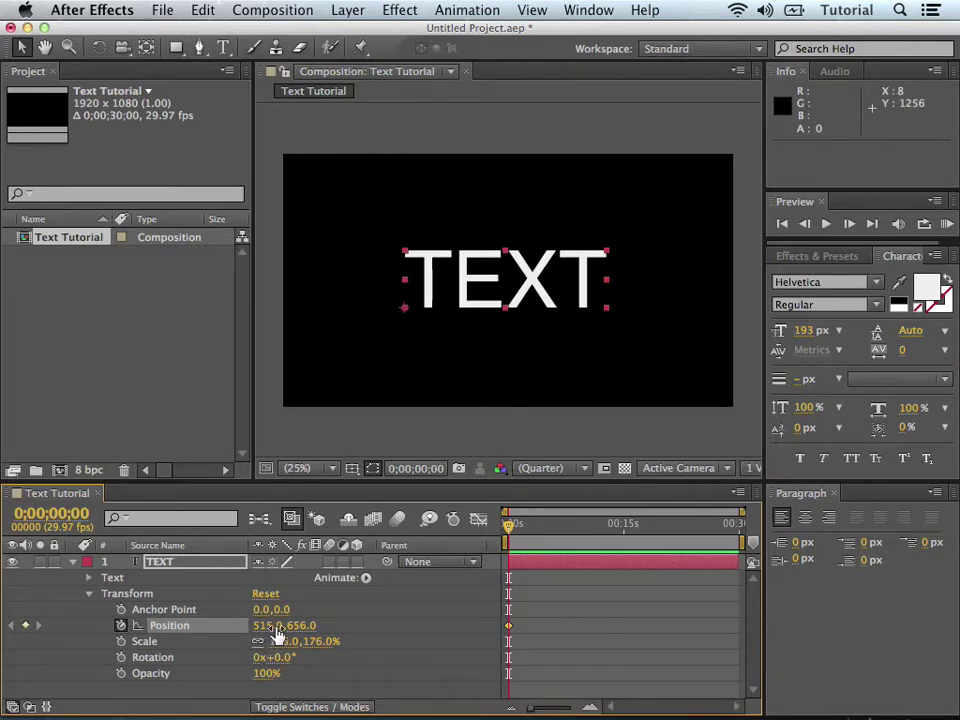
drag(278, 634, 73, 642)
drag(265, 636, 198, 632)
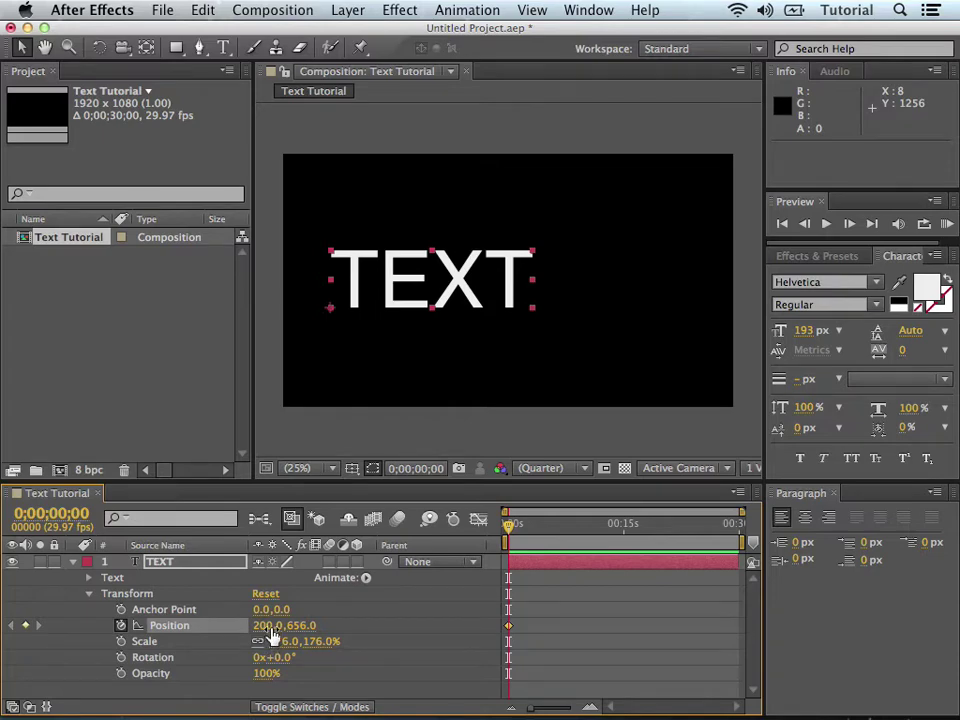
drag(270, 634, 181, 639)
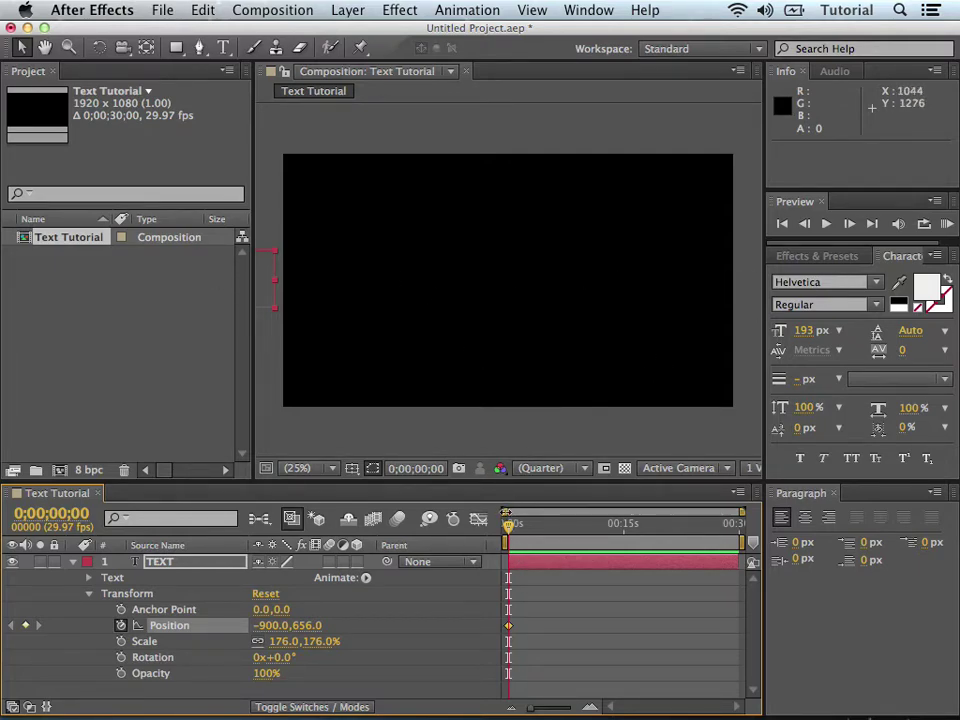
drag(509, 530, 586, 535)
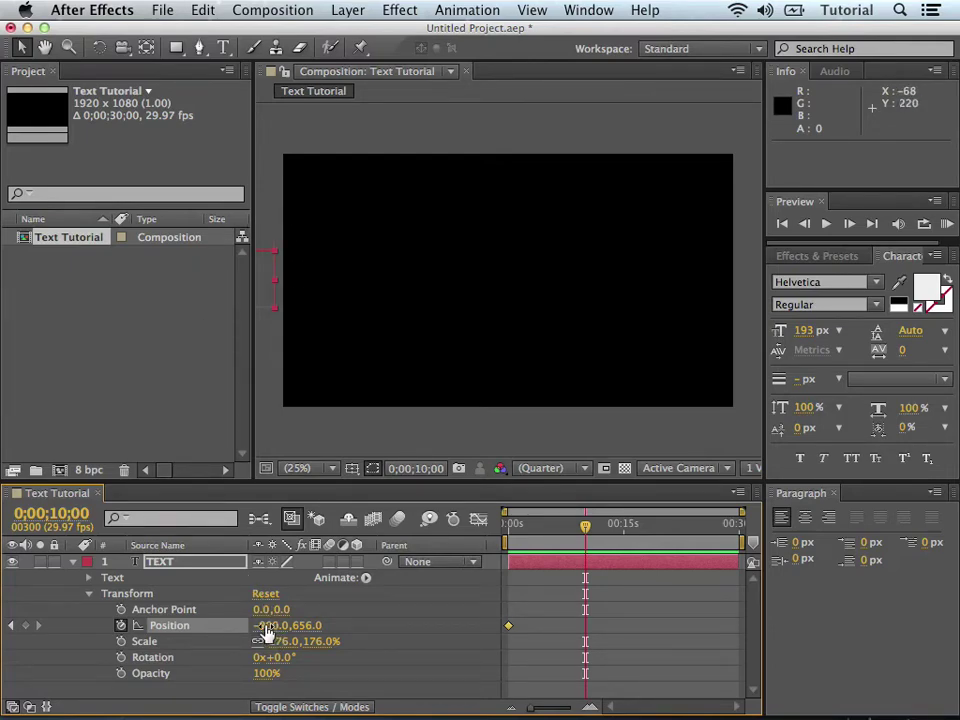
Key TEXT's Position X to 1950 at 0;00;10;00, then return the time indicator to the start.
drag(265, 632, 555, 643)
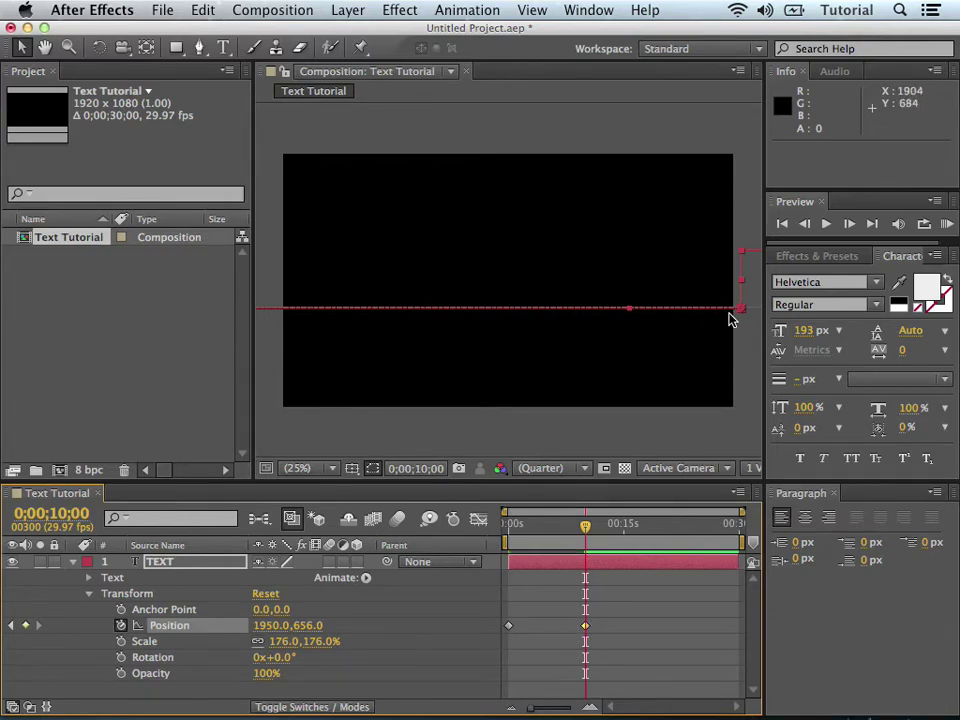
drag(586, 531, 490, 540)
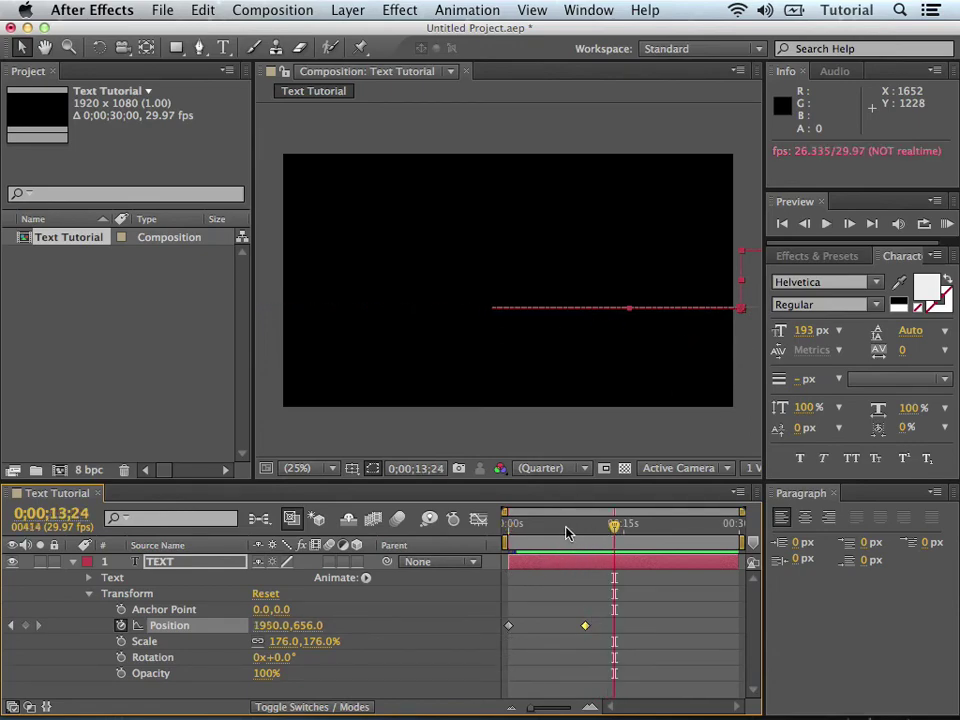
drag(568, 524, 500, 524)
key(space)
key(space)
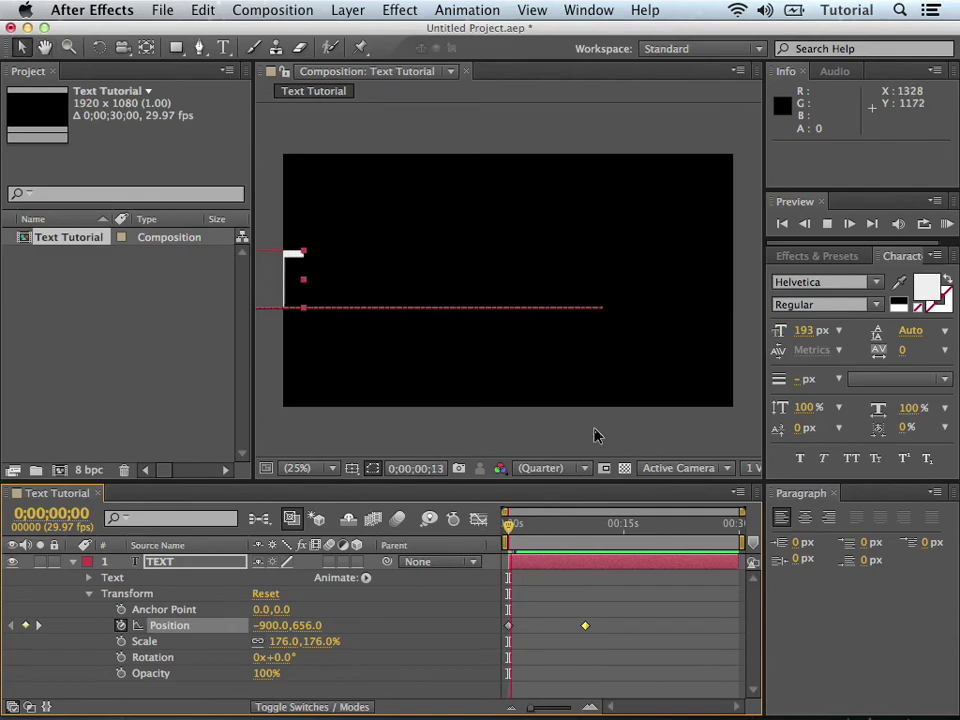